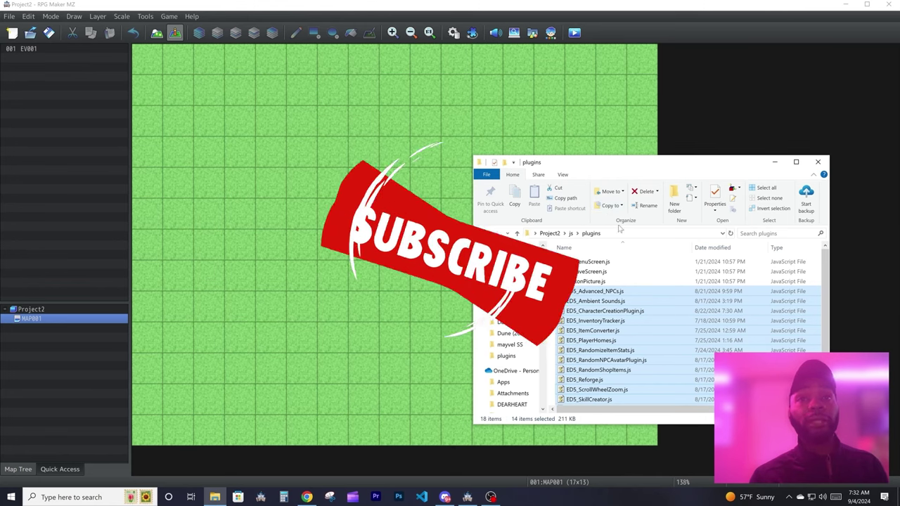
Step: Minimize the Explorer window and bring up the Plugin Manager, where EDS_CharacterCreationPlugin is ON
left_click(776, 163)
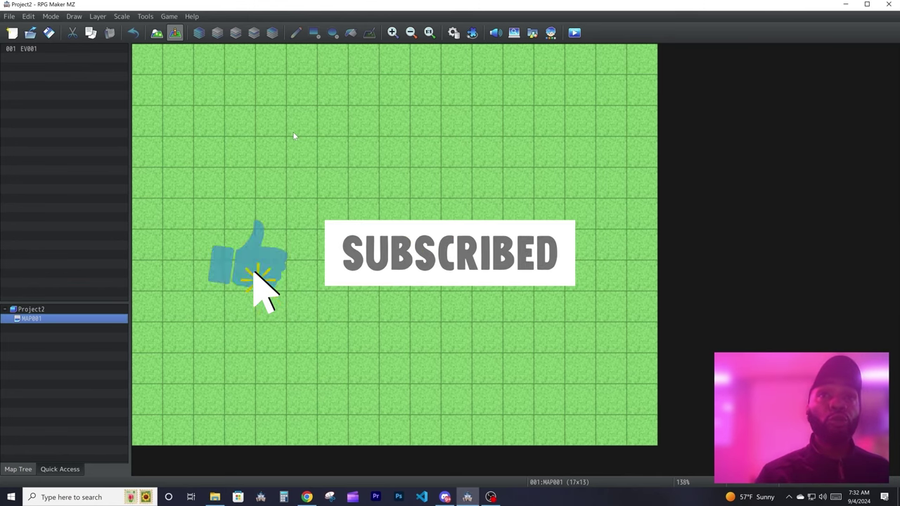
left_click(474, 34)
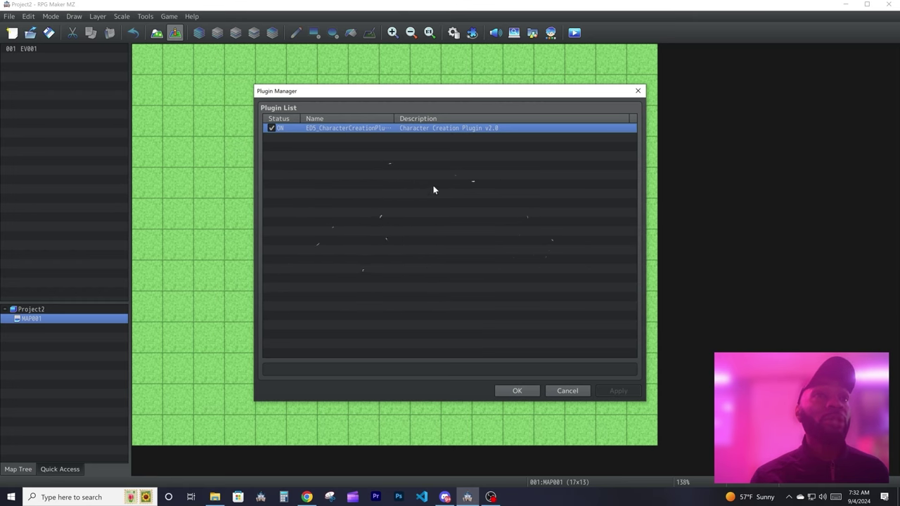
Step: Open the EDS_CharacterCreationPlugin settings, reselecting it in the Name picker and confirming
double_click(345, 129)
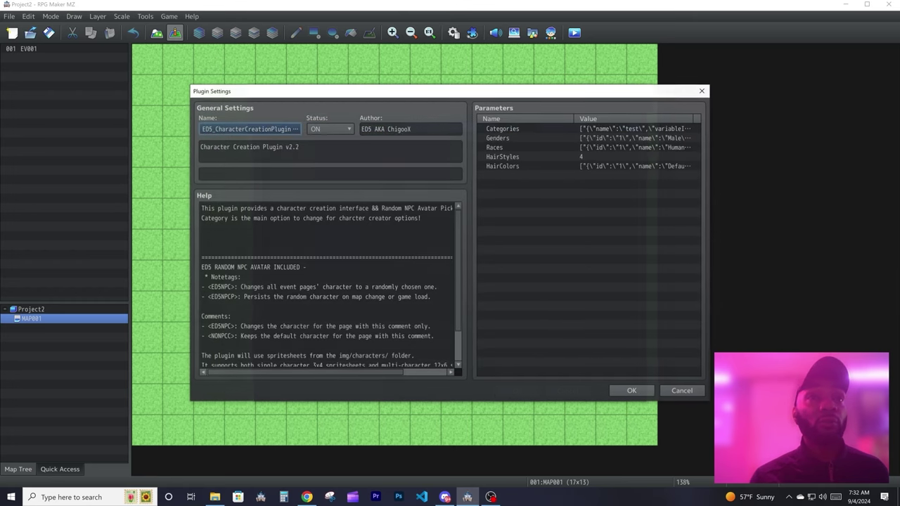
left_click(277, 129)
left_click(320, 227)
left_click(318, 210)
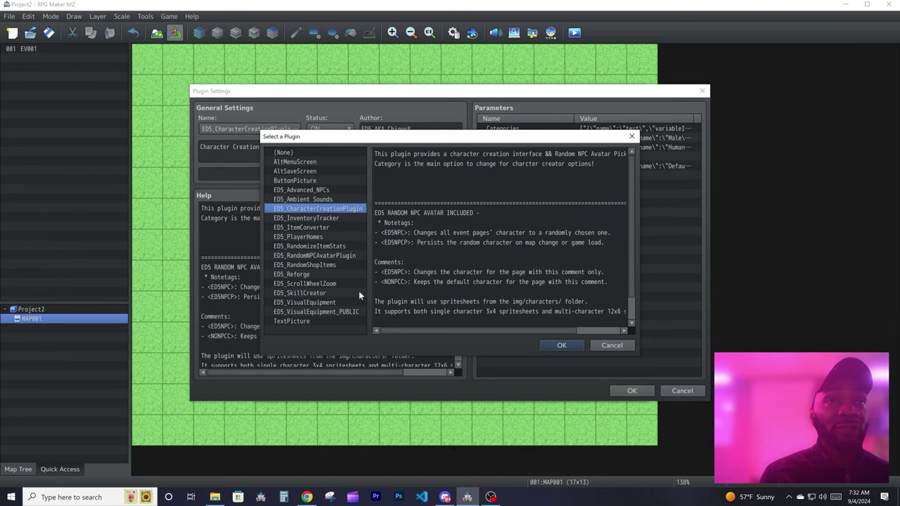
left_click(562, 345)
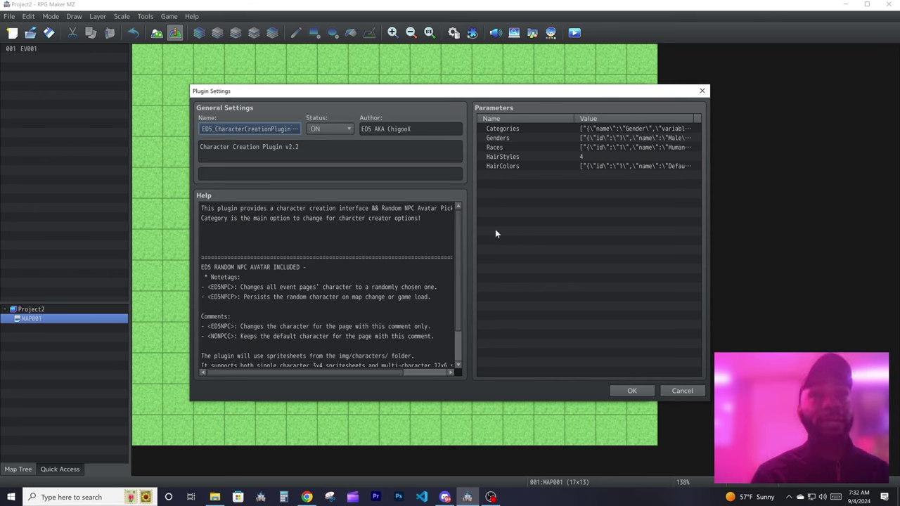
Step: Review the Genders, Races, HairStyles and HairColors parameters
left_click(499, 139)
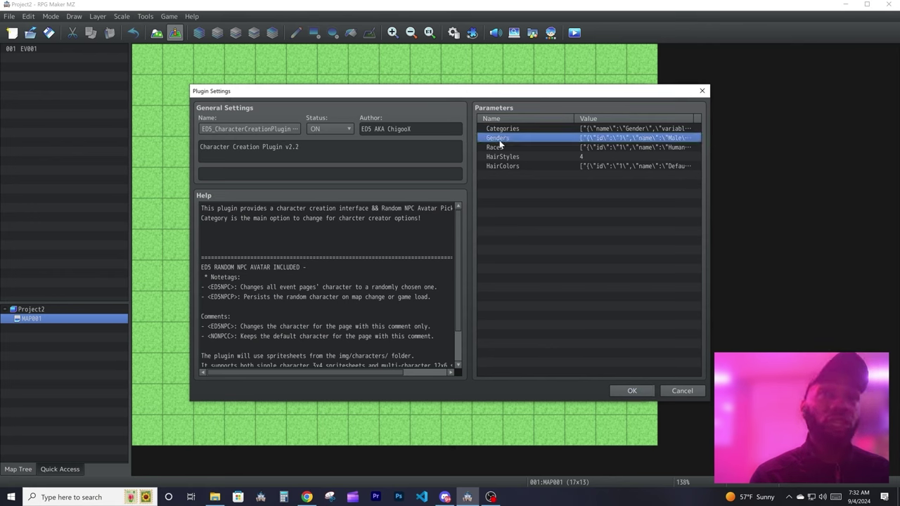
left_click(505, 149)
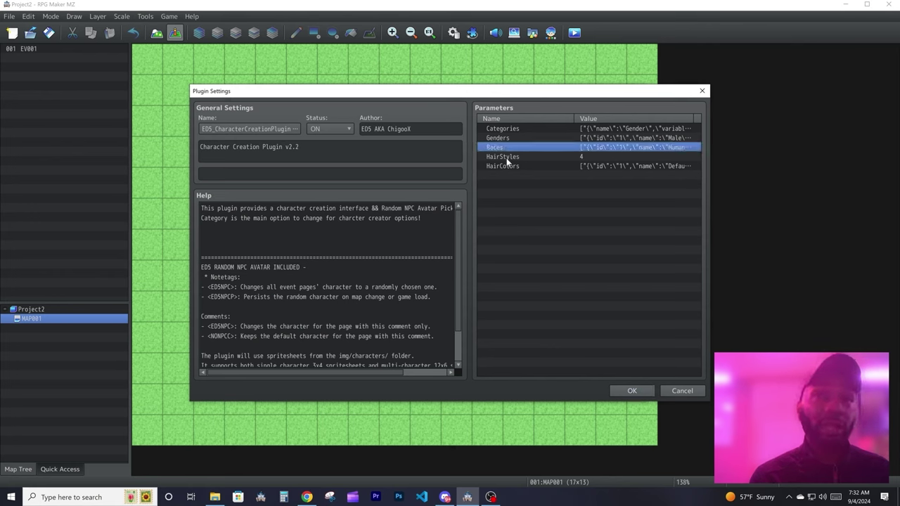
left_click(508, 166)
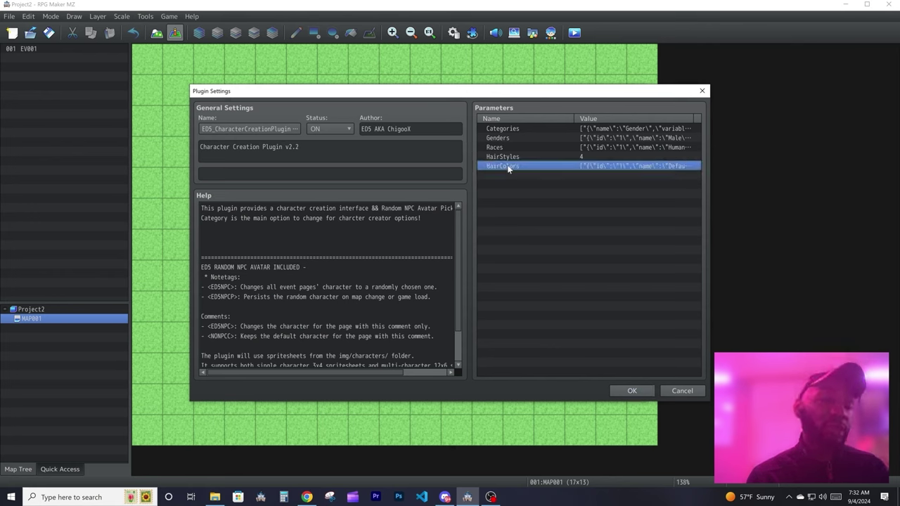
left_click(507, 138)
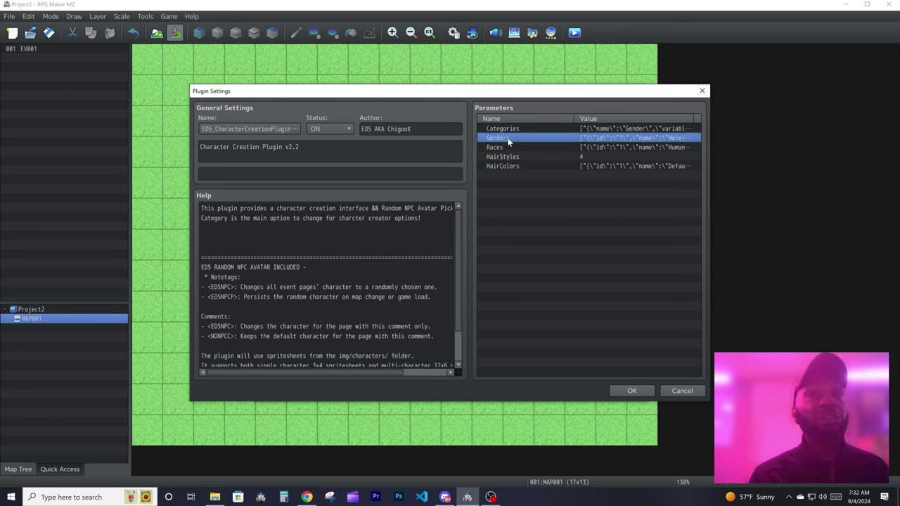
left_click(506, 147)
left_click(505, 156)
left_click(502, 167)
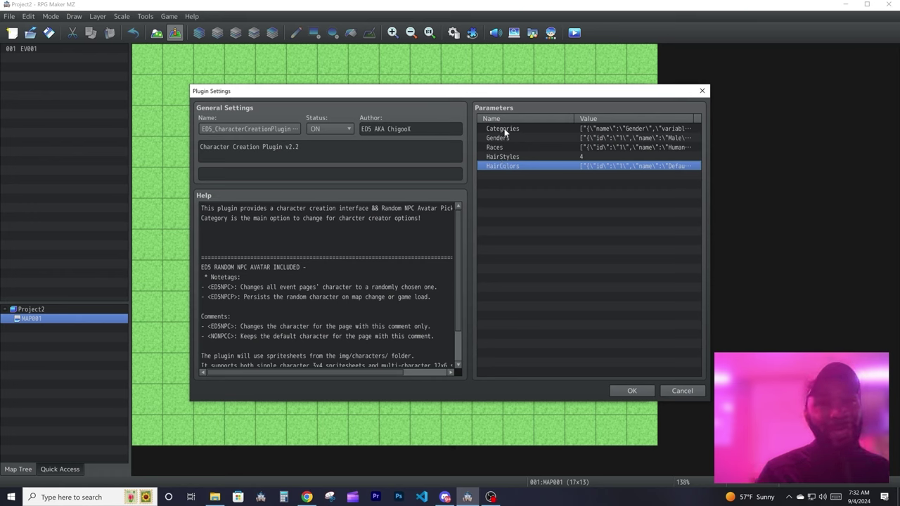
left_click(505, 138)
left_click(503, 147)
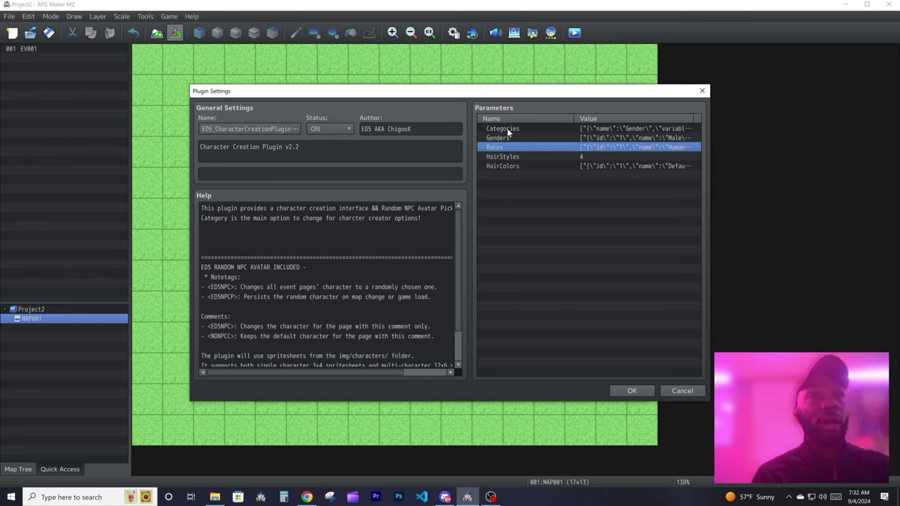
Step: In the Categories list, delete the seven categories from Race through Start as, keeping Gender
double_click(507, 130)
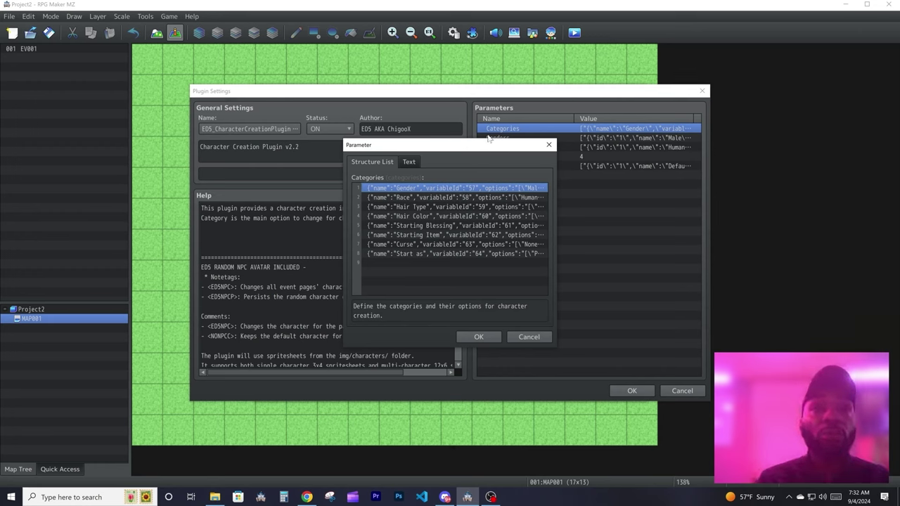
left_click_drag(487, 144, 344, 158)
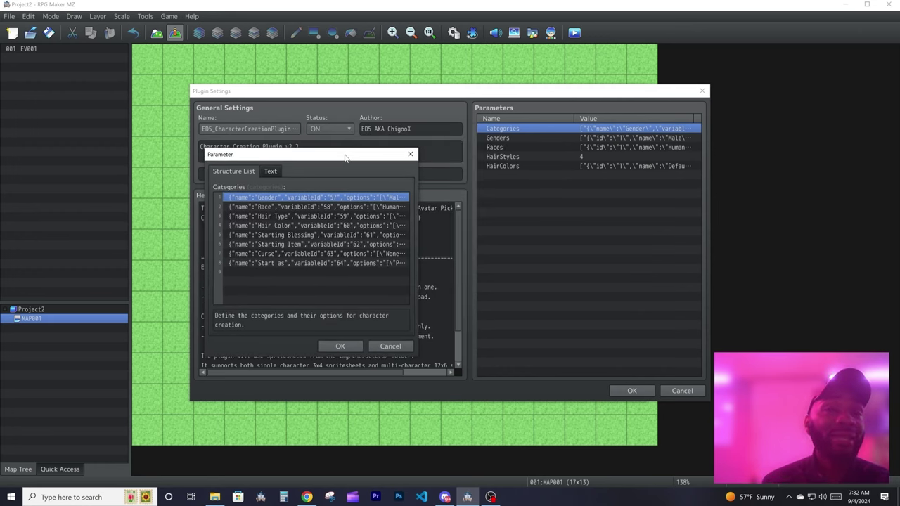
left_click(292, 215)
left_click(268, 200)
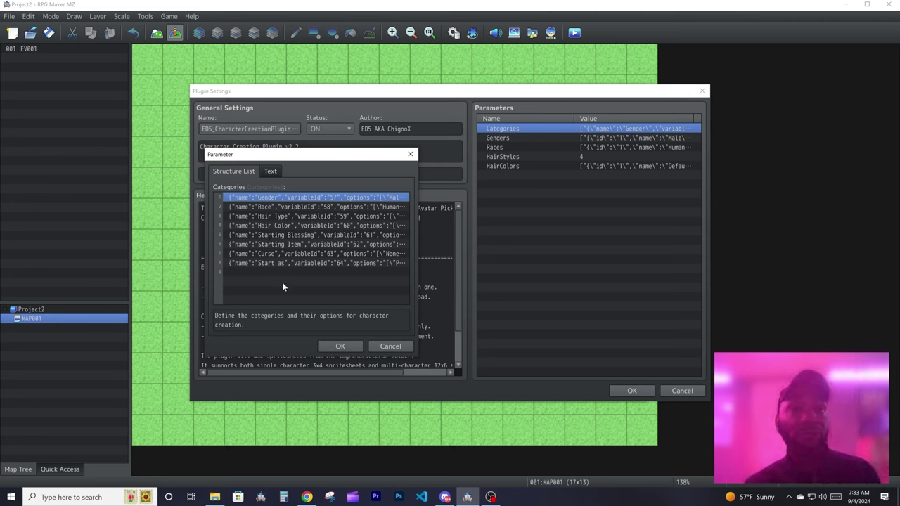
left_click(273, 265, "shift")
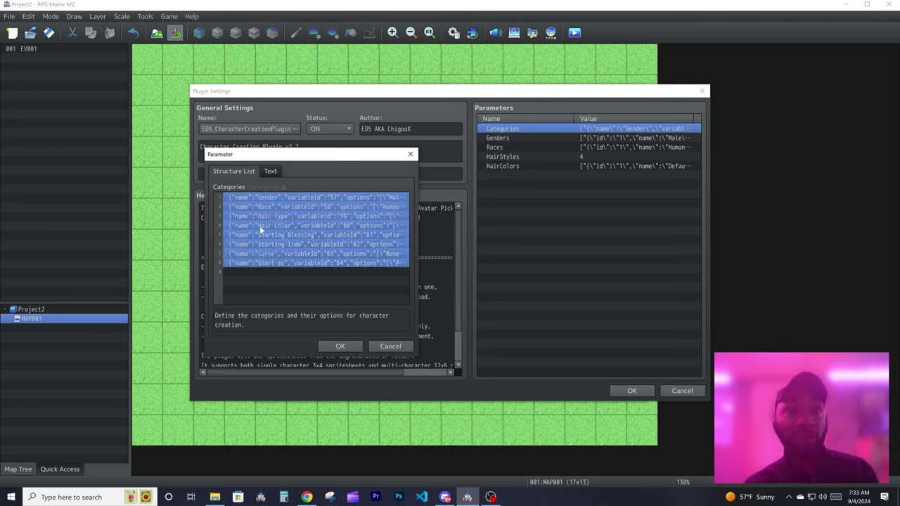
key("Delete")
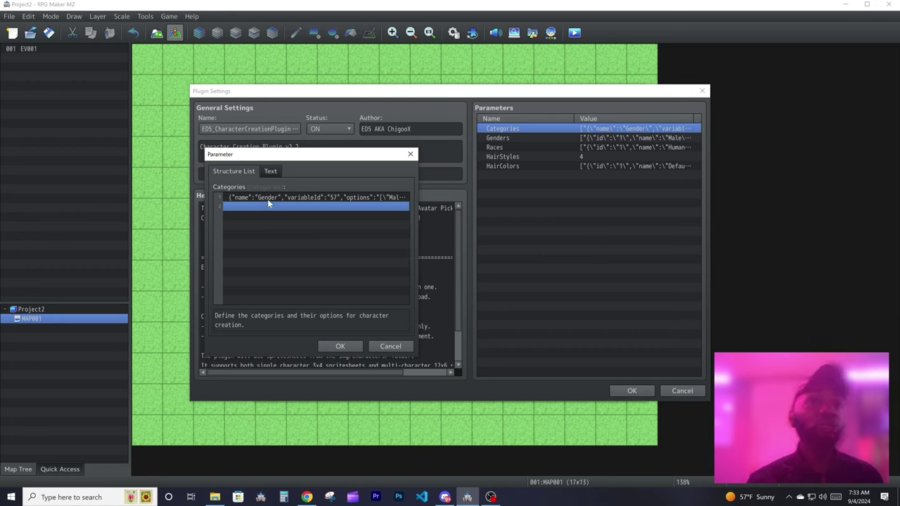
Step: Review the Gender category, then add a new category named Race
double_click(267, 199)
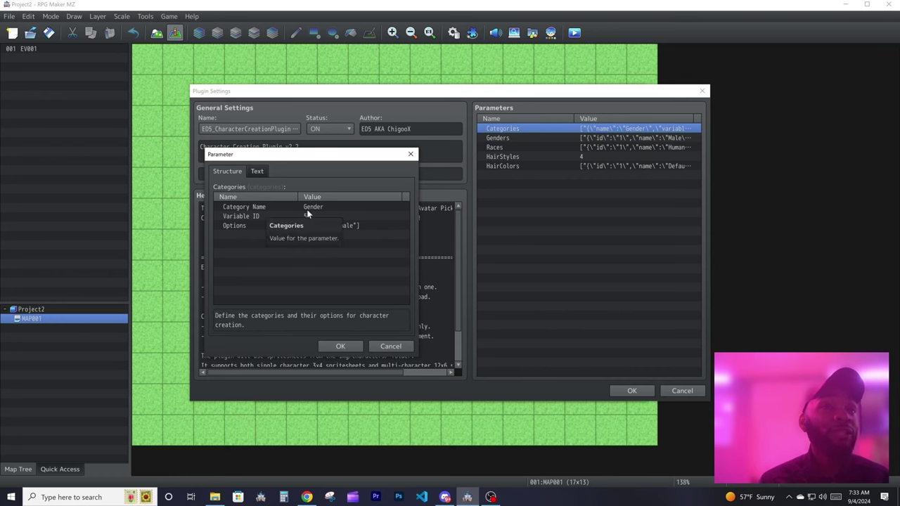
left_click(341, 346)
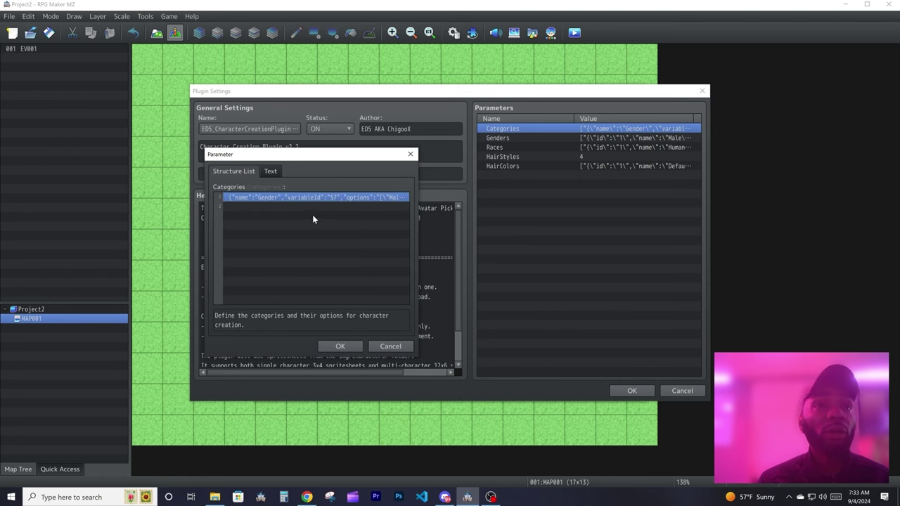
left_click(256, 208)
double_click(256, 208)
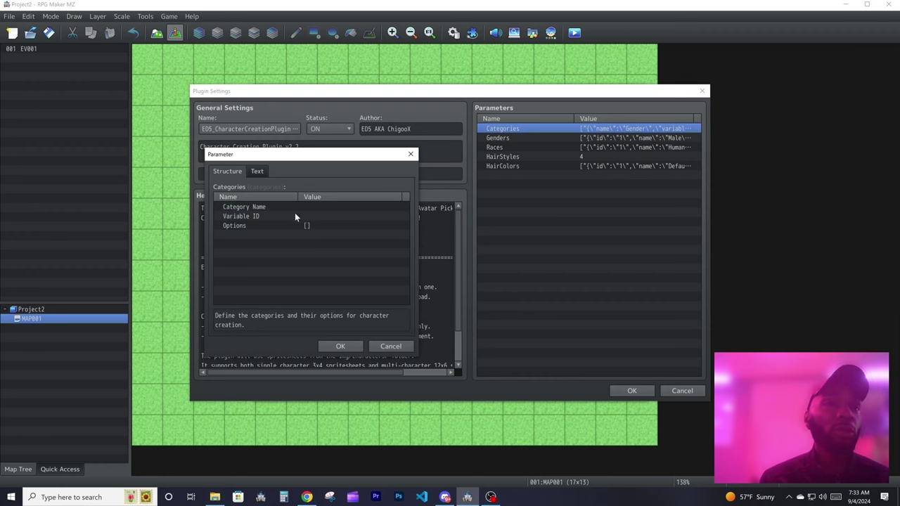
double_click(324, 206)
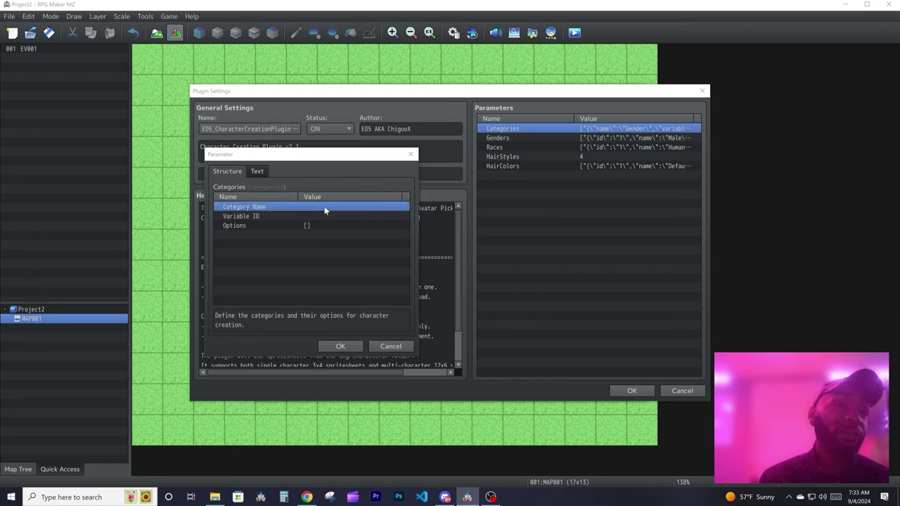
type("Race")
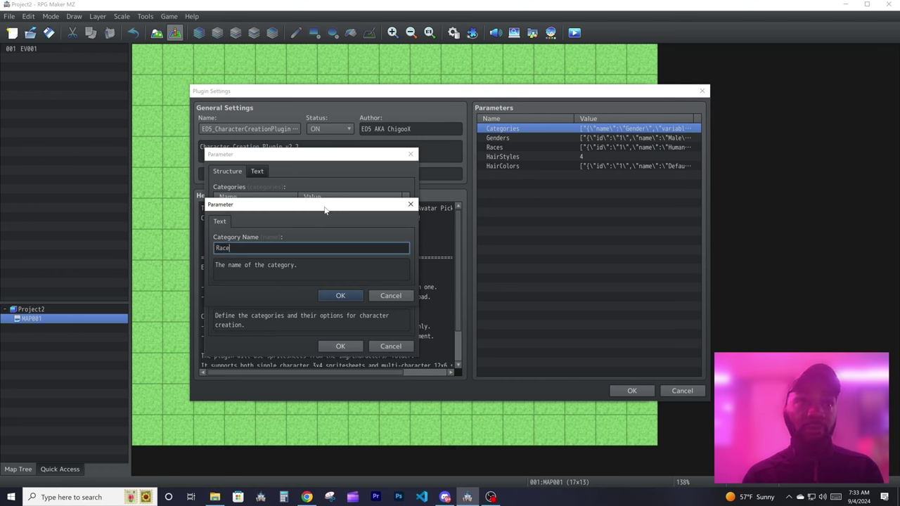
key("Return")
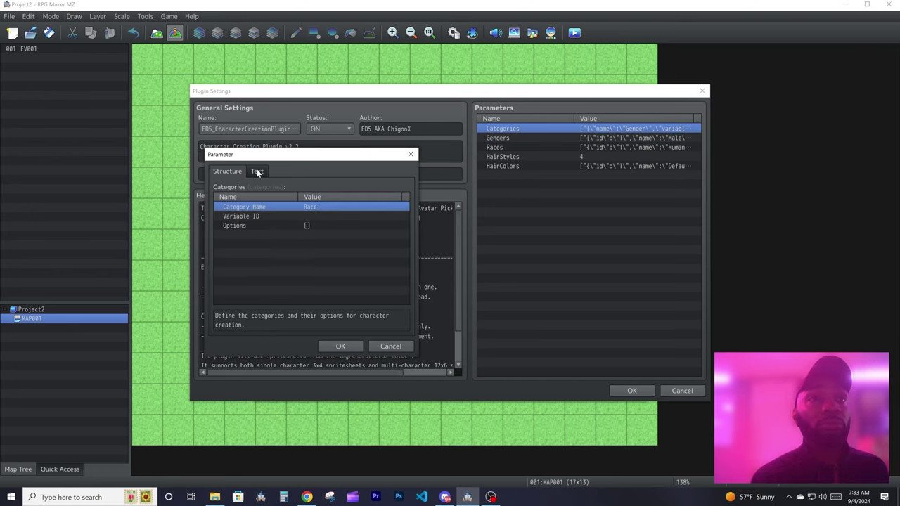
Step: Set the Race category's Variable ID to variable 0001
double_click(306, 218)
double_click(334, 248)
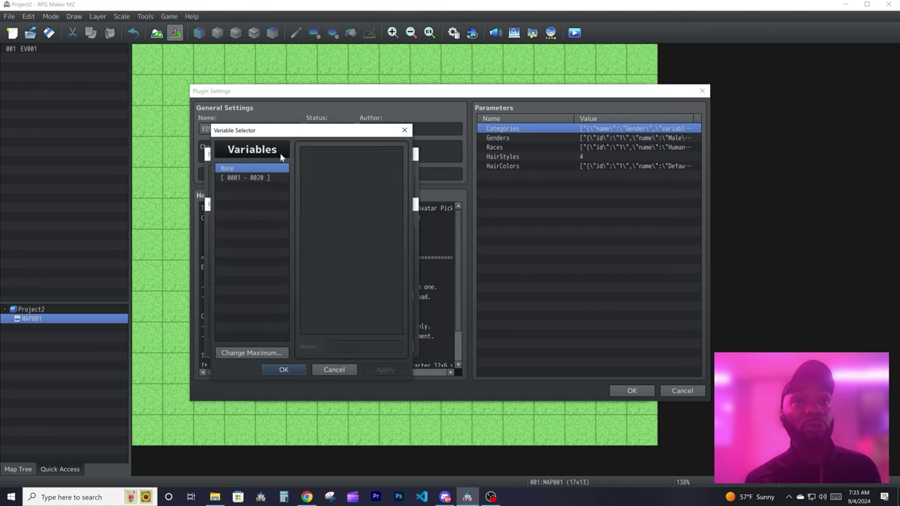
left_click(245, 178)
left_click(316, 154)
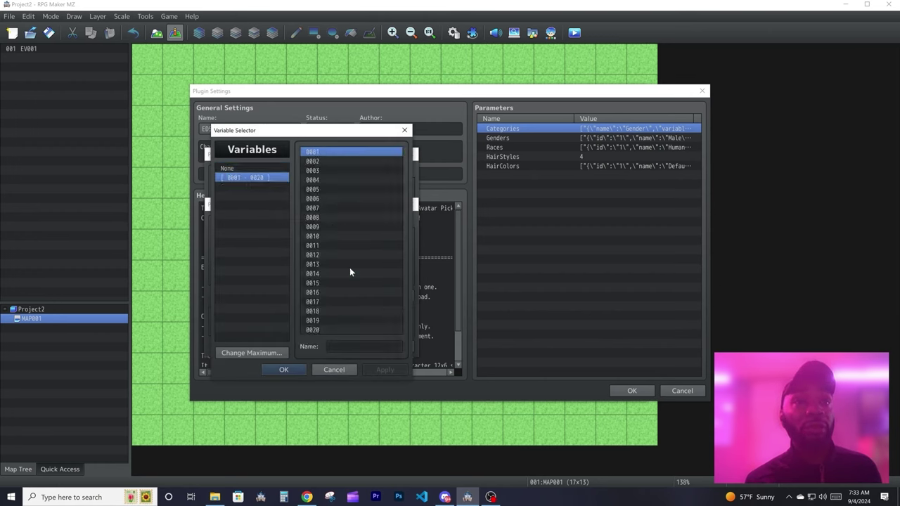
left_click(352, 344)
key("Return")
left_click(232, 226)
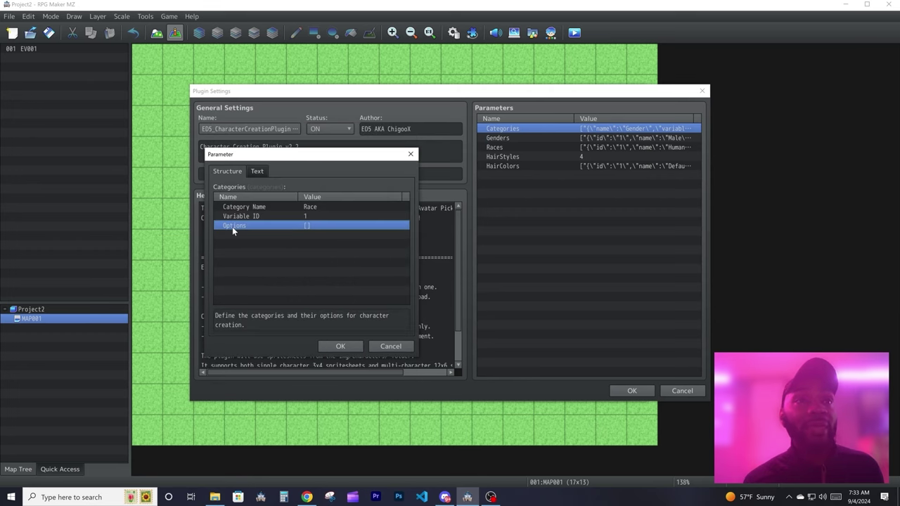
Step: Fill the Race options list with Humans and elfs, correcting the mistyped entry
double_click(310, 228)
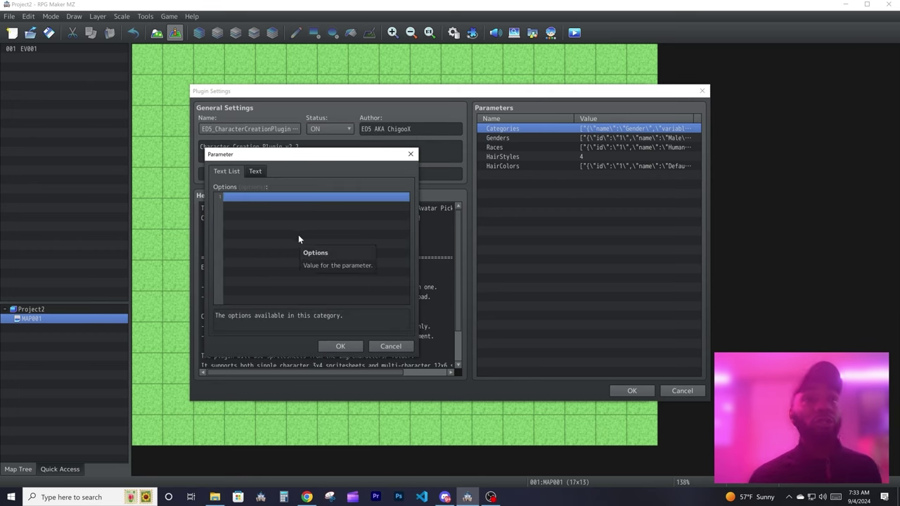
double_click(283, 201)
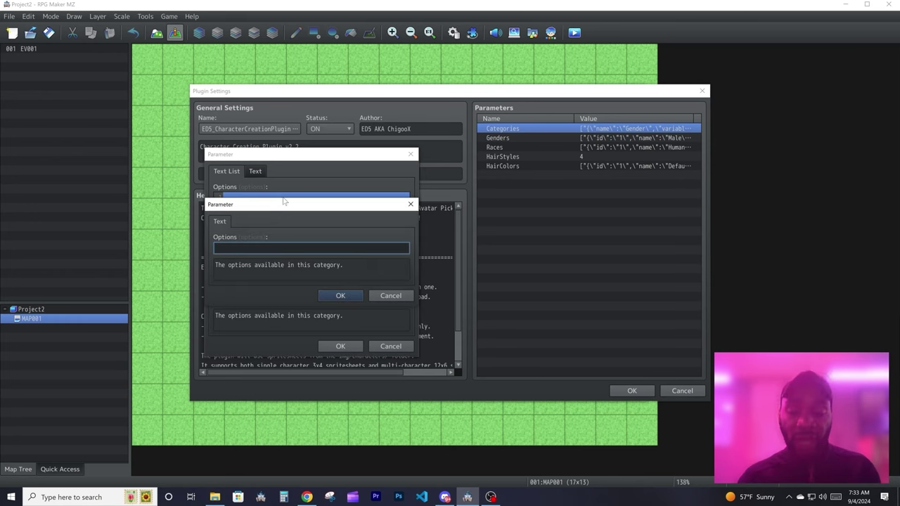
type("Hunabs")
key("BackSpace")
key("BackSpace")
key("BackSpace")
key("BackSpace")
key("BackSpace")
key("BackSpace")
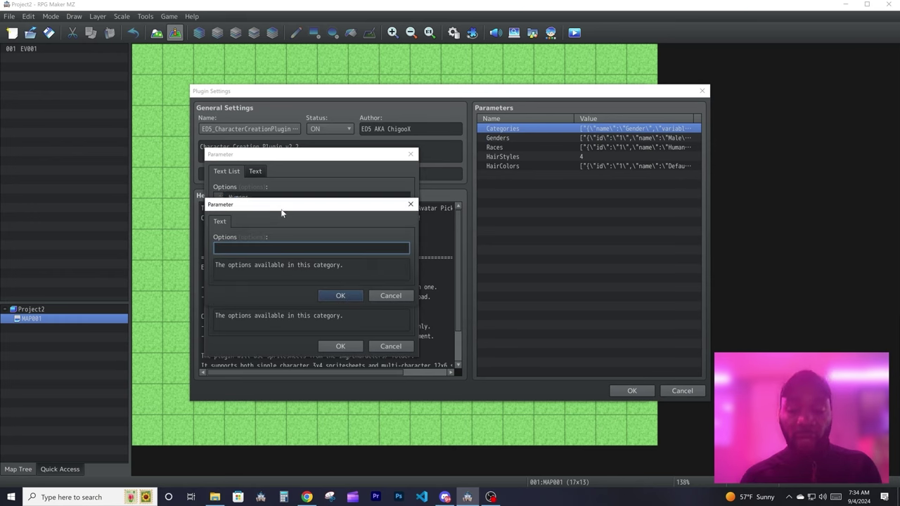
type("elf")
key("Return")
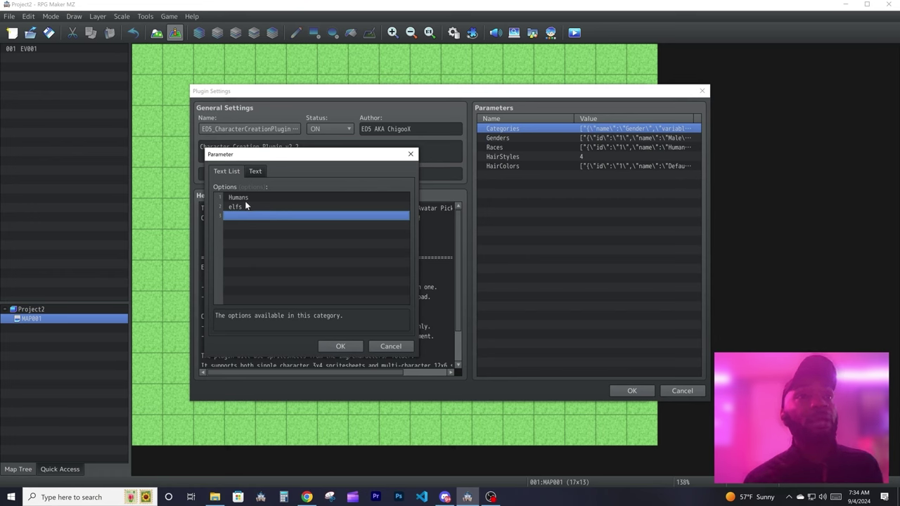
left_click(243, 208)
key("Up")
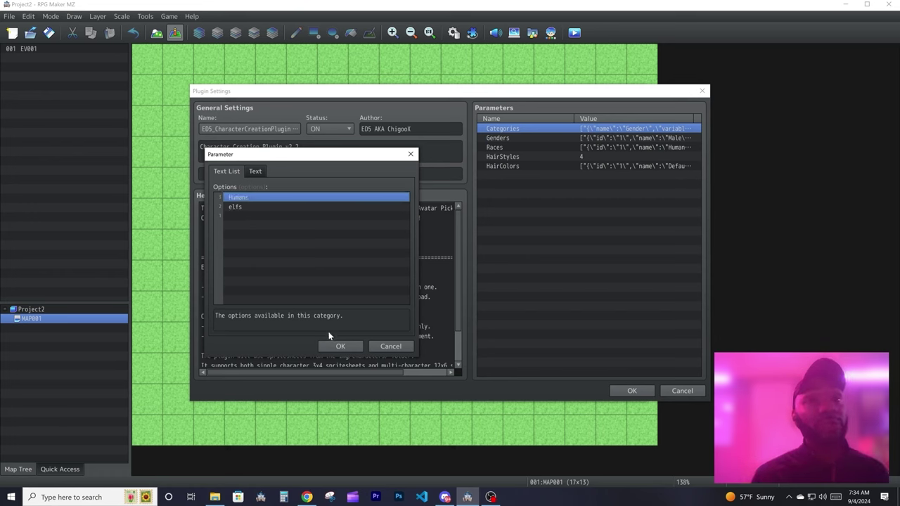
left_click(342, 345)
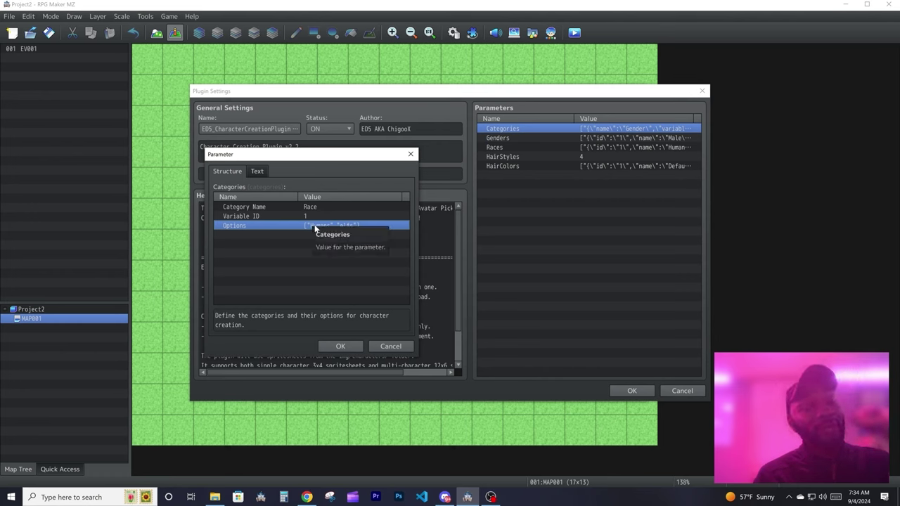
Step: Delete the Gender category and confirm Race with variable 1 and options Humans and elfs
left_click(340, 346)
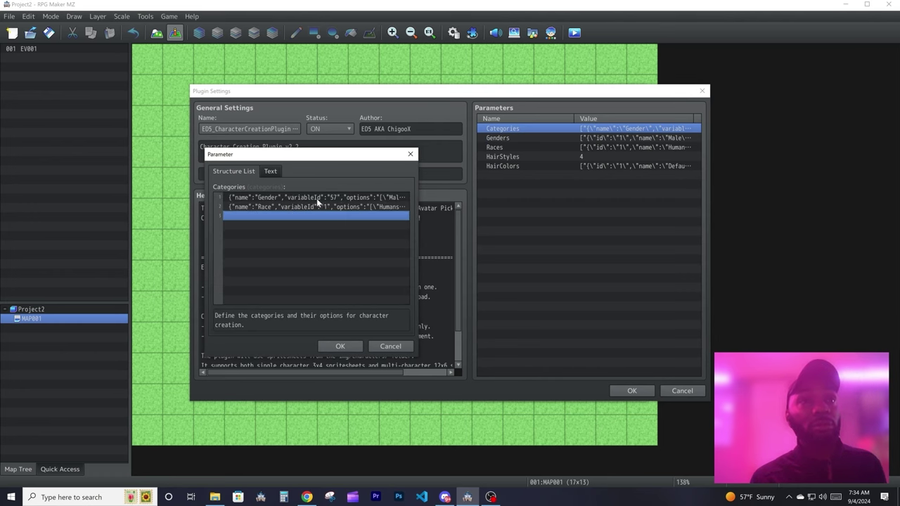
left_click(330, 197)
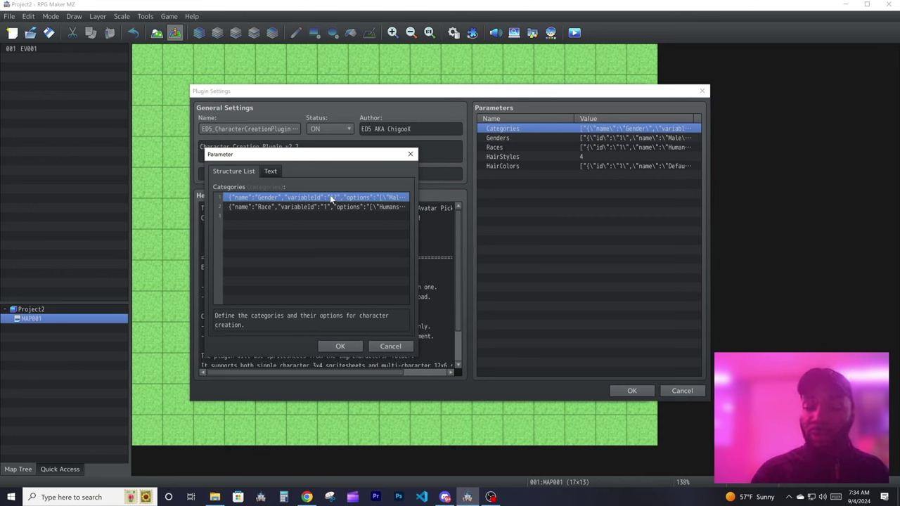
key("Delete")
double_click(326, 198)
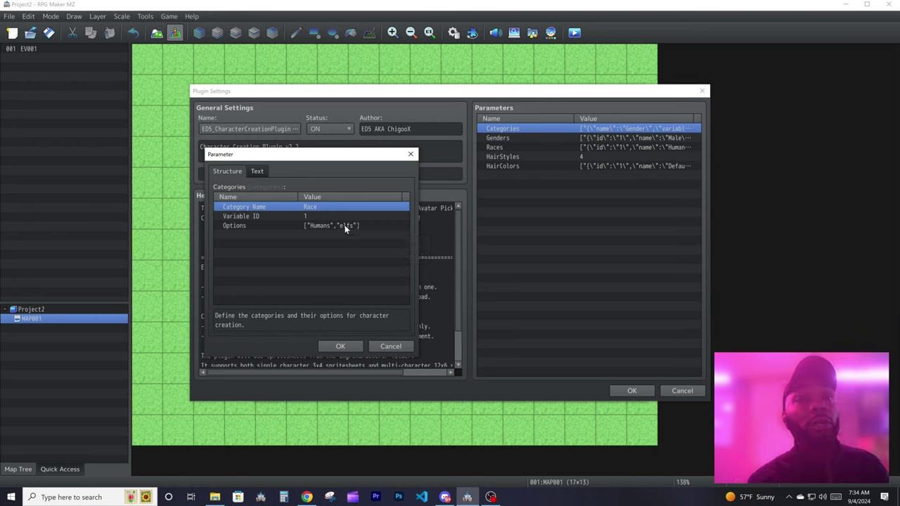
left_click(335, 345)
left_click(340, 346)
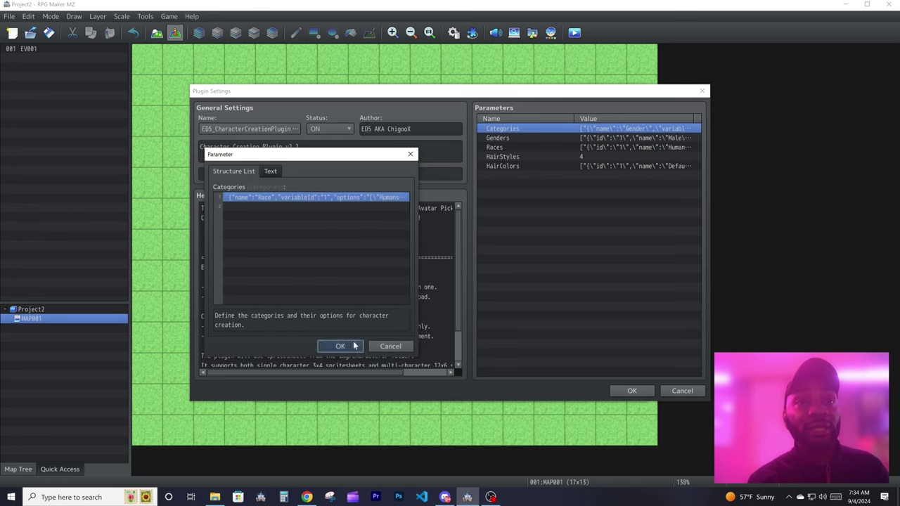
Step: Save the plugin settings, choose Humans in a playtest, and check variable 0001 in the F9 debug menu
left_click(632, 392)
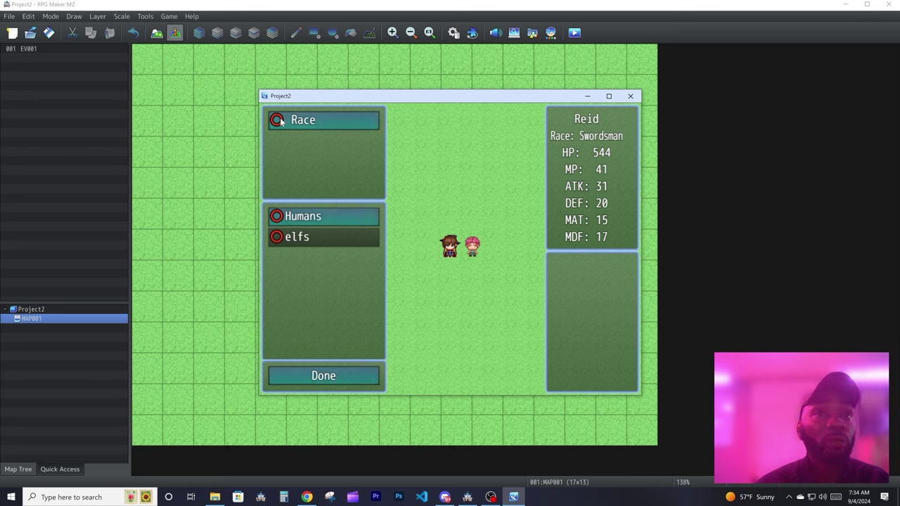
left_click(298, 219)
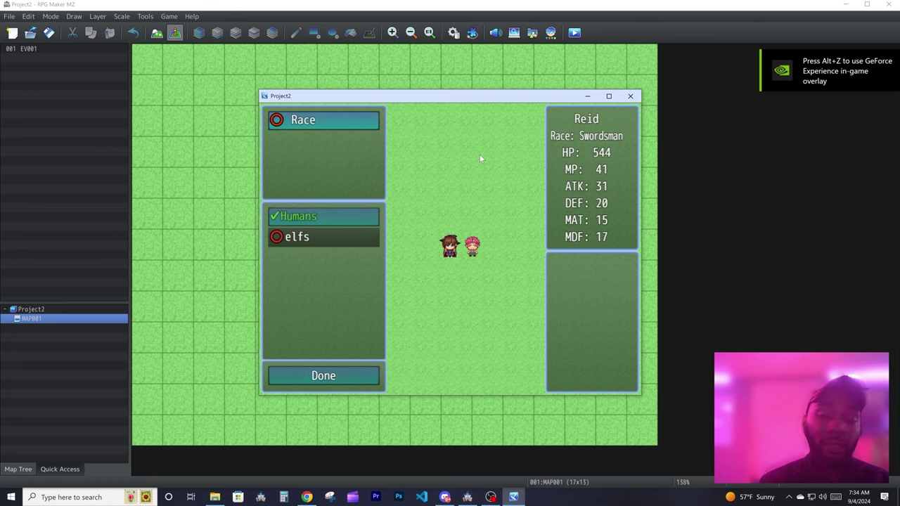
key("F9")
key("Down")
key("Down")
key("Return")
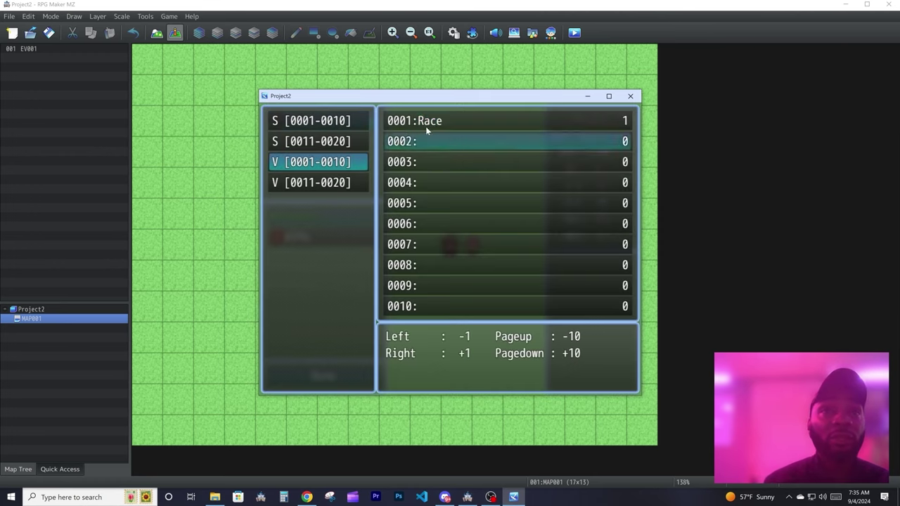
key("Escape")
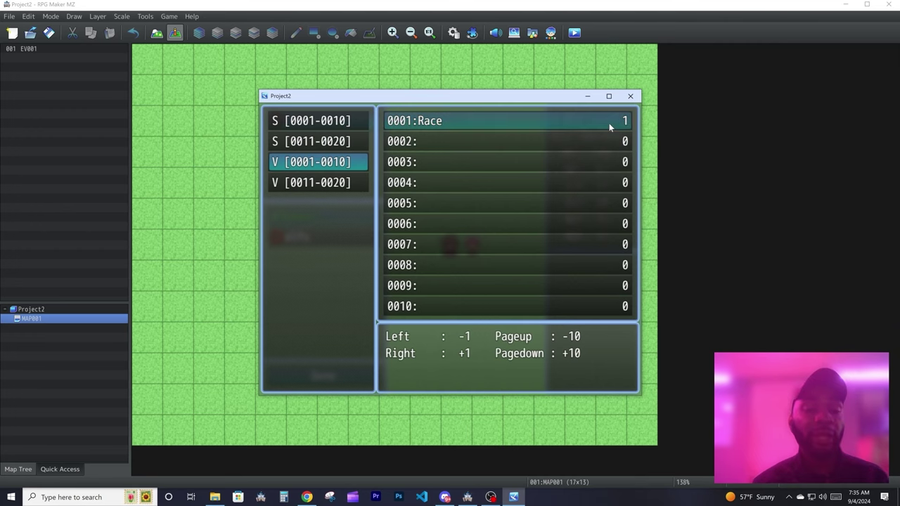
key("Escape")
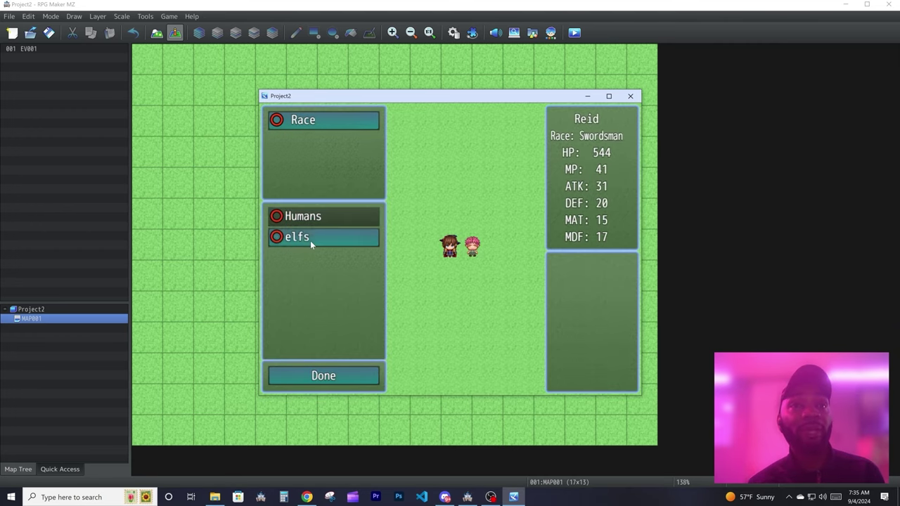
Step: Confirm the Race variable reads 2 after choosing elfs, then close the game
key("F9")
left_click(292, 167)
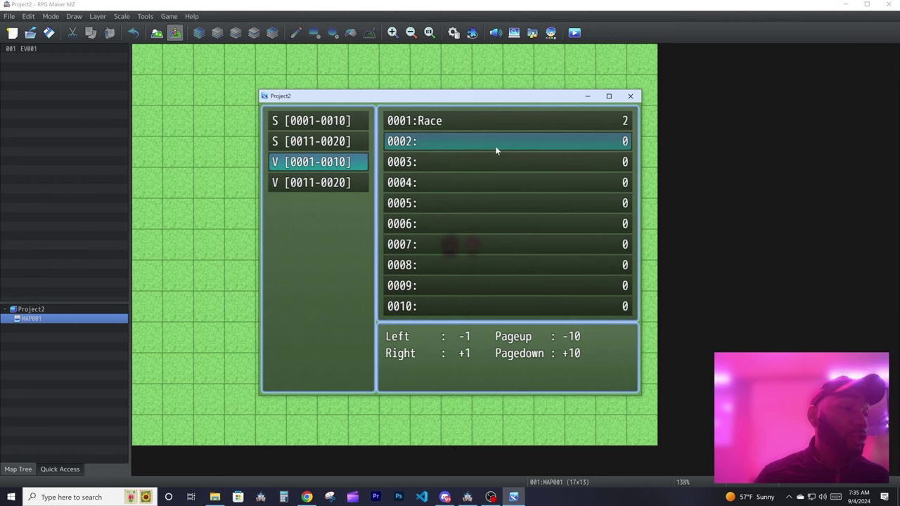
key("alt+F4")
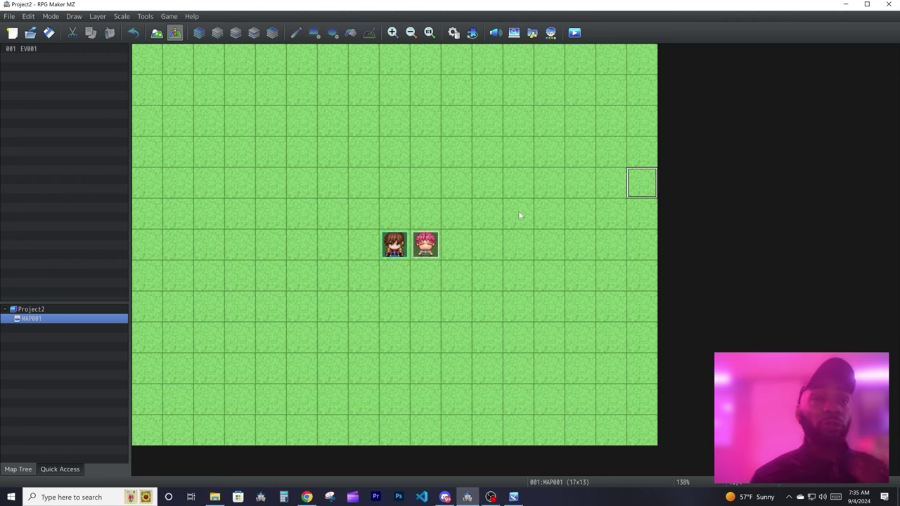
Step: Create a new event EV002 on an empty tile with a Parallel trigger
left_click(515, 217)
double_click(515, 215)
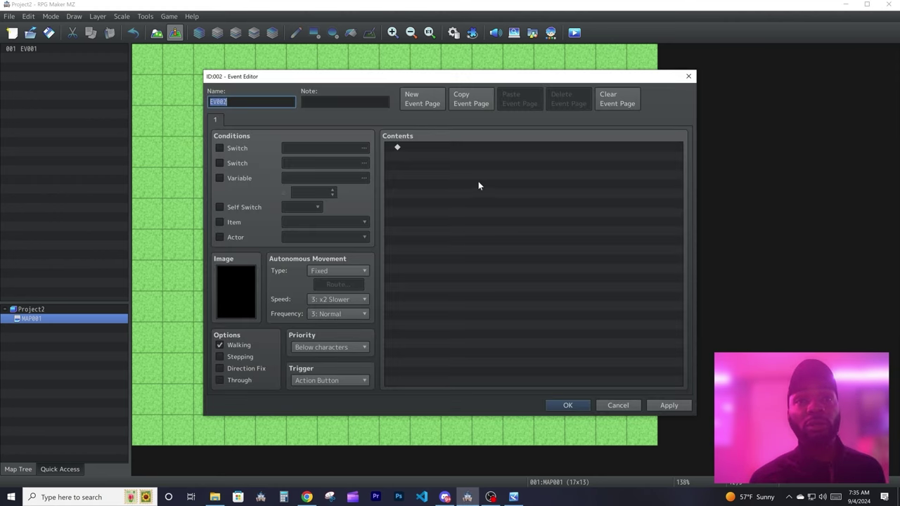
double_click(478, 180)
left_click(660, 104)
left_click(329, 380)
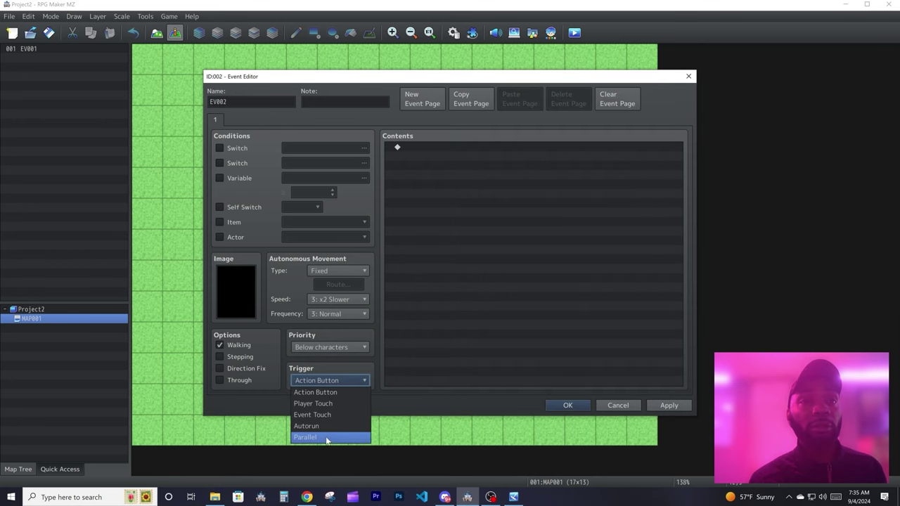
left_click(329, 438)
Step: Add a Conditional Branch on the Race variable with a Set Movement Route, save, and playtest with Ctrl+R
double_click(479, 180)
left_click(470, 297)
left_click(535, 235)
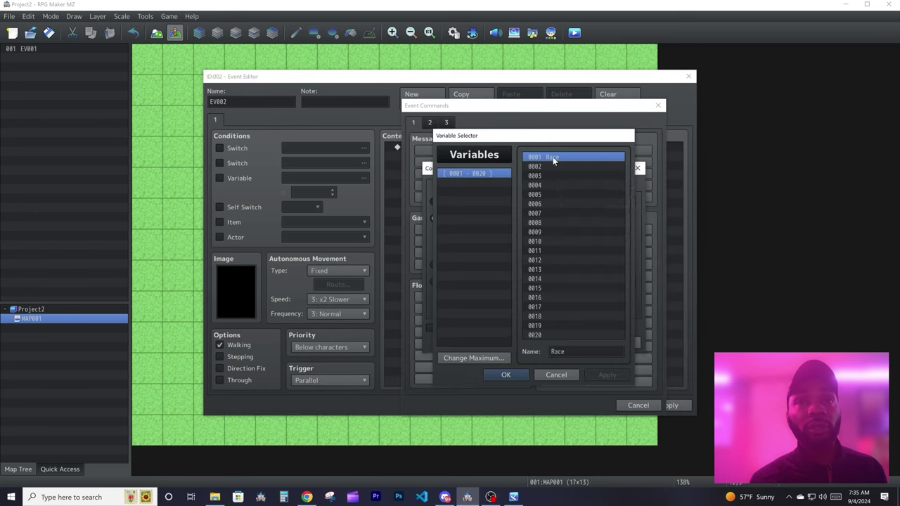
left_click(508, 374)
left_click(569, 342)
double_click(445, 160)
left_click(430, 123)
left_click(582, 173)
key("ctrl+r")
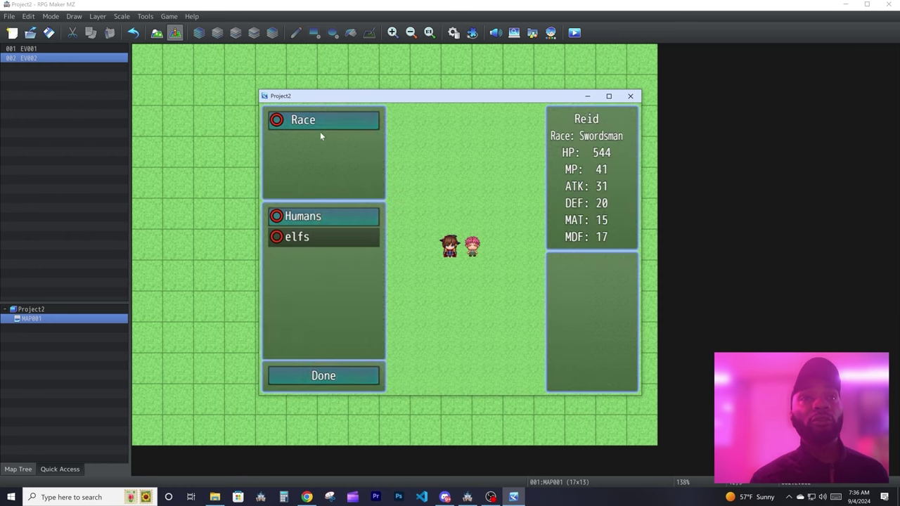
Step: Pick elfs then Humans, finish creation, talk to the NPC to reopen race selection, and close the game
left_click(309, 239)
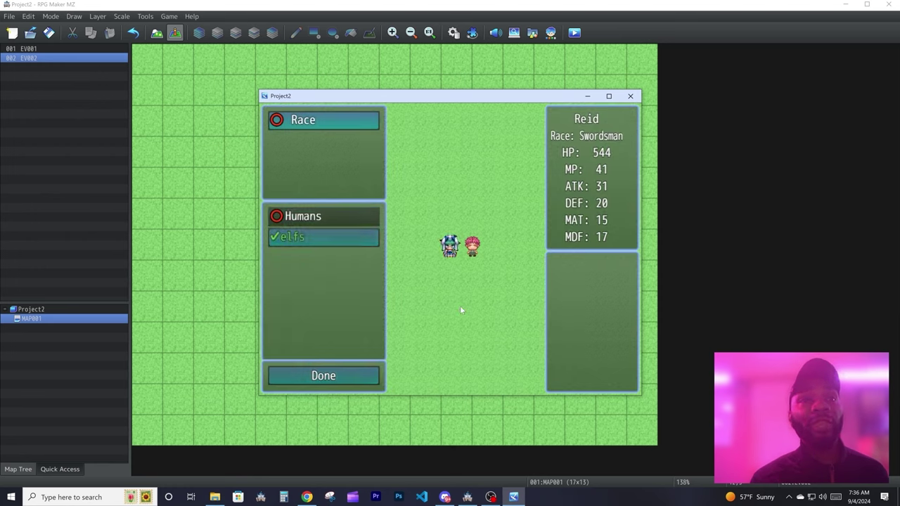
left_click(310, 217)
key("Return")
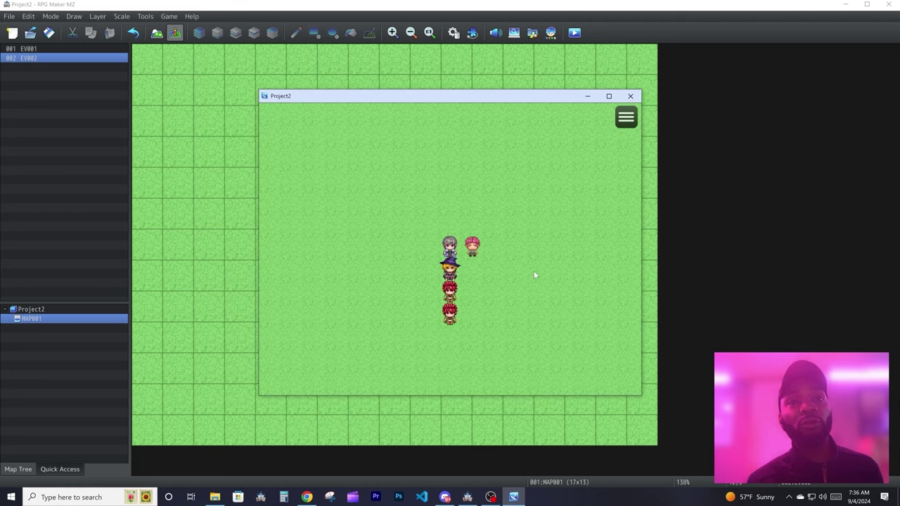
key("Up")
key("Up")
key("Up")
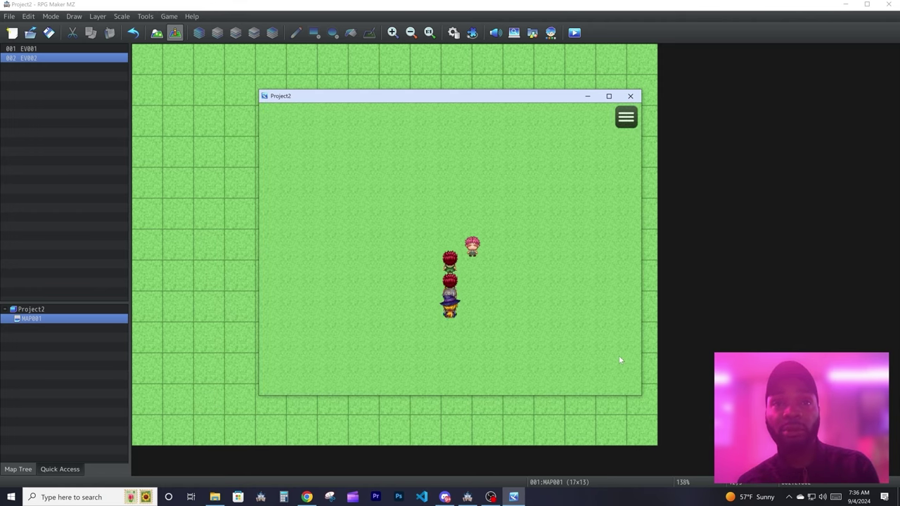
key("Return")
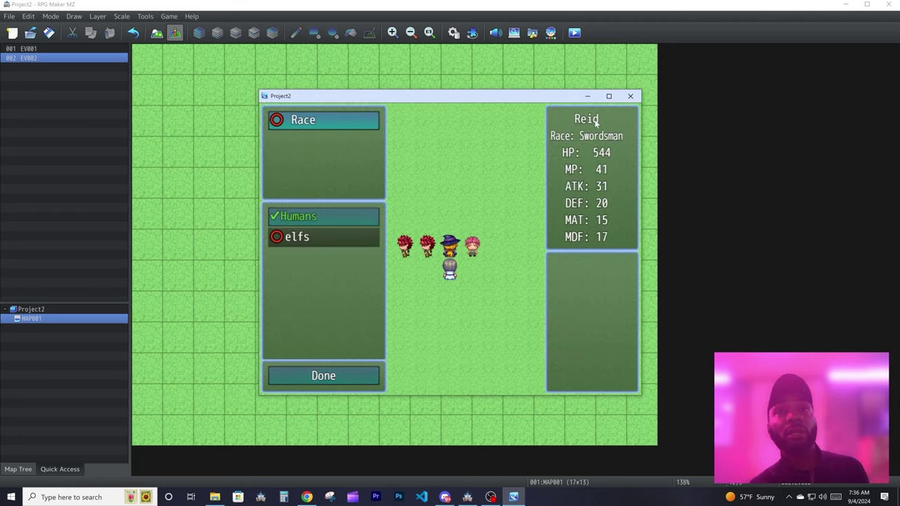
left_click(630, 96)
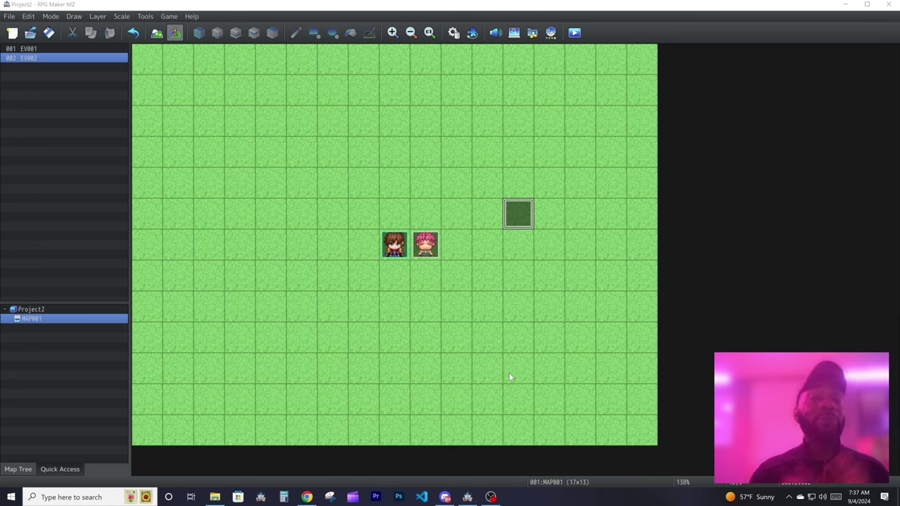
Step: Reopen the plugin's Categories list, delete the Race row, and paste the eight copied categories
left_click(472, 32)
double_click(357, 131)
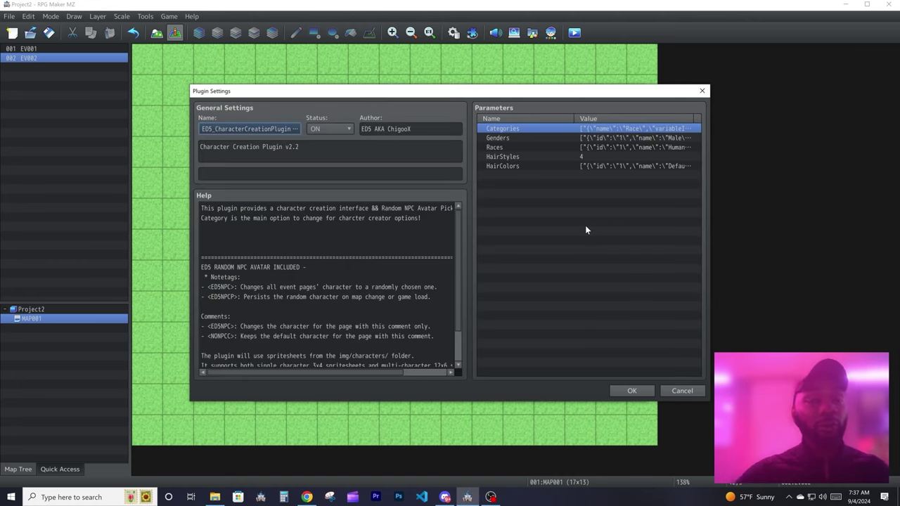
left_click(601, 131)
double_click(600, 132)
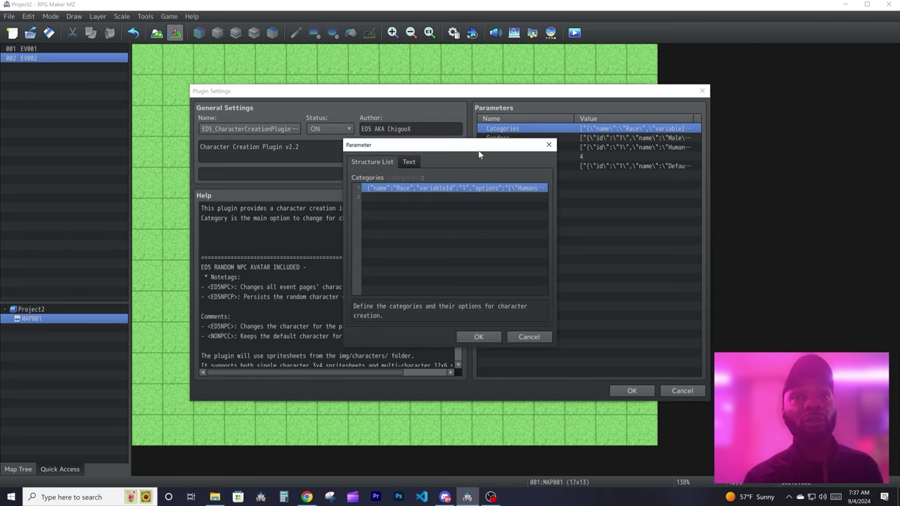
right_click(424, 189)
left_click(444, 257)
right_click(406, 192)
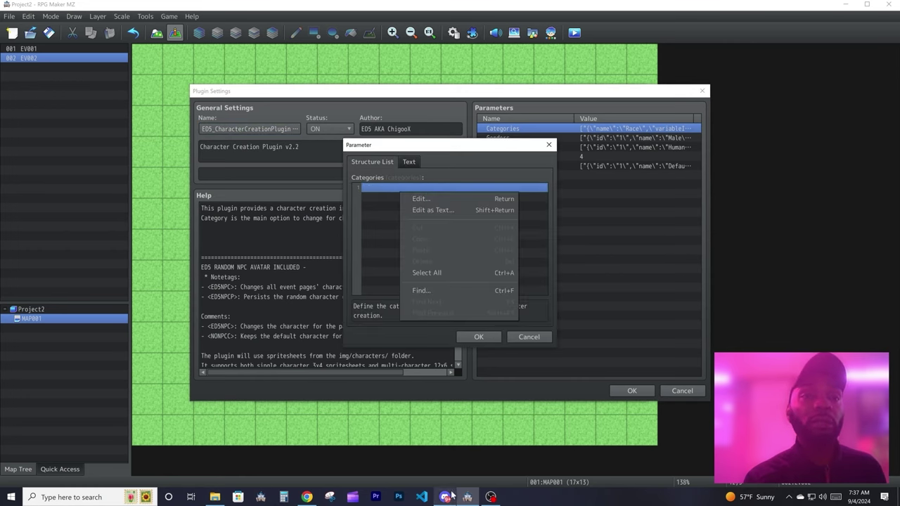
left_click(422, 248)
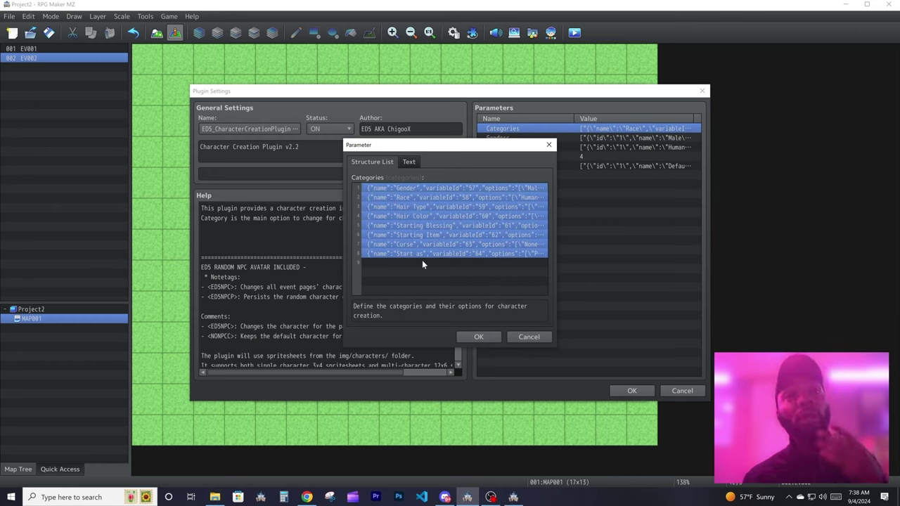